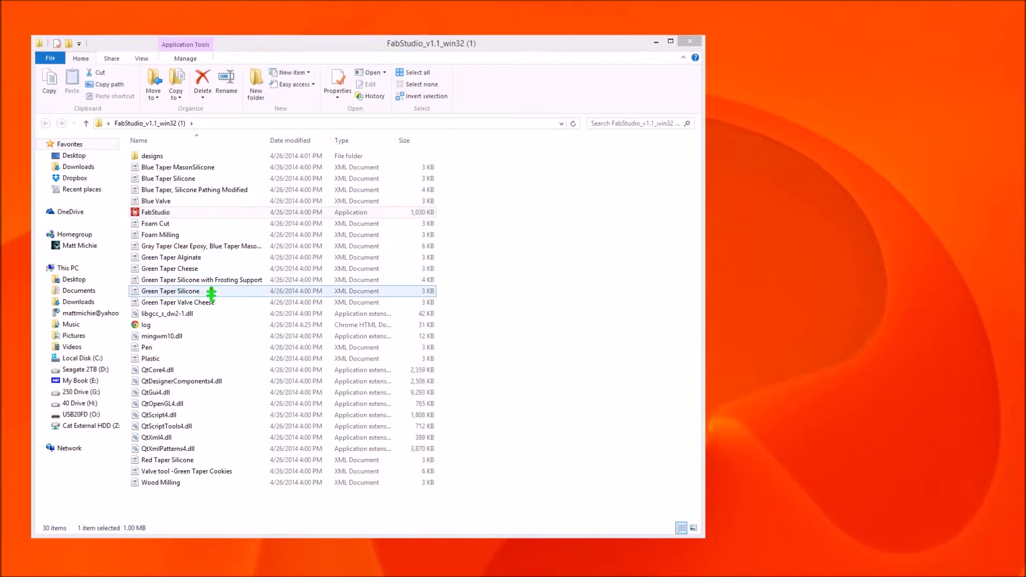
Step: Open Green Taper Silicone.xml from the FabStudio folder in Notepad++
right_click(200, 294)
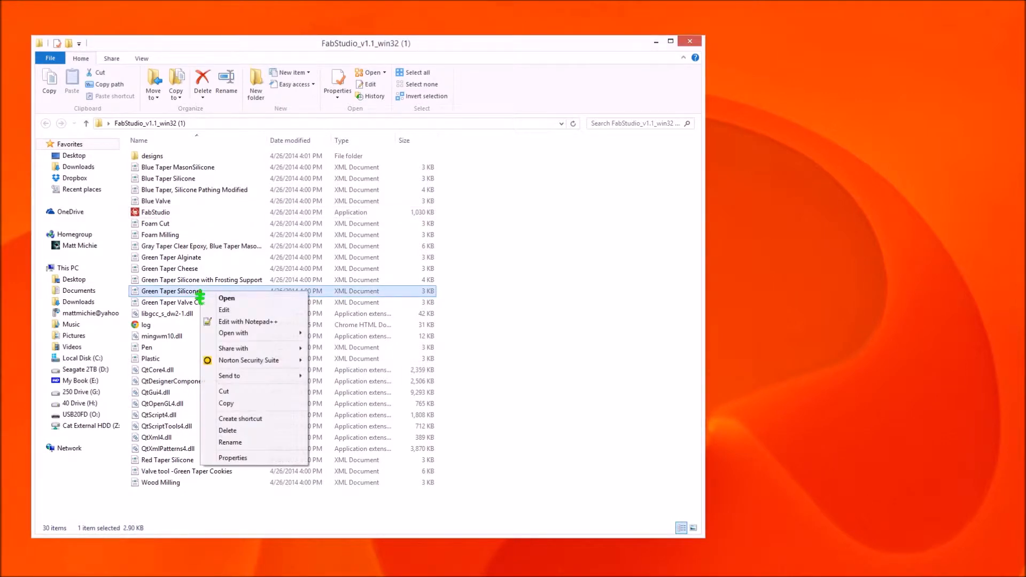
click(245, 323)
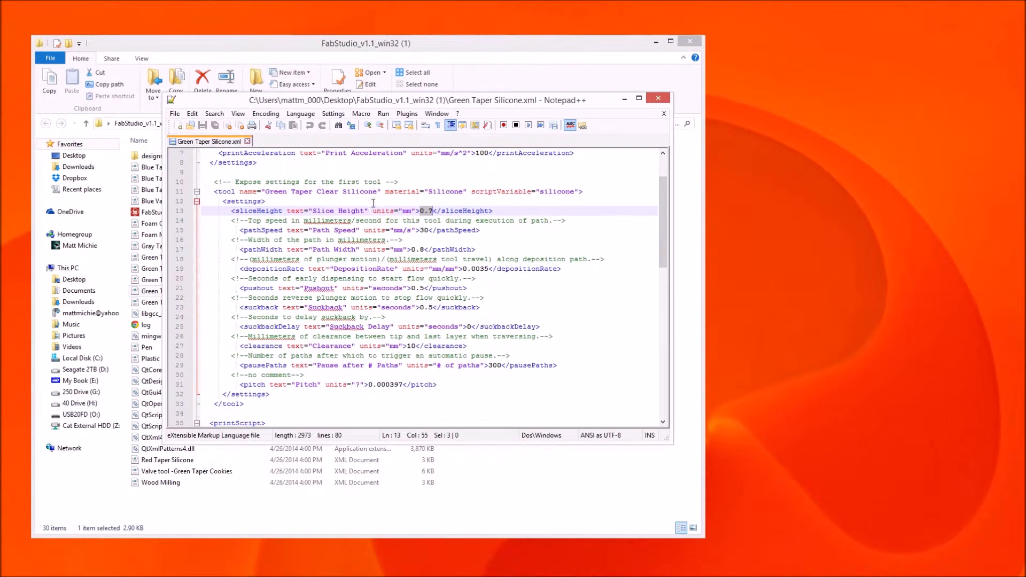
Step: Check the sliceHeight, pathSpeed and pathWidth (0.8) lines, then close Notepad++
click(346, 201)
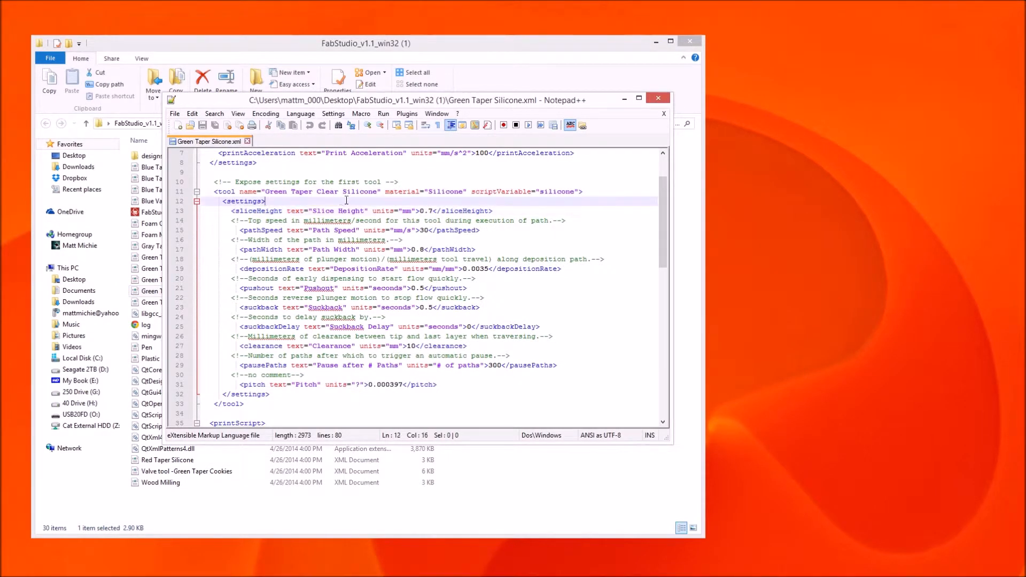
click(328, 210)
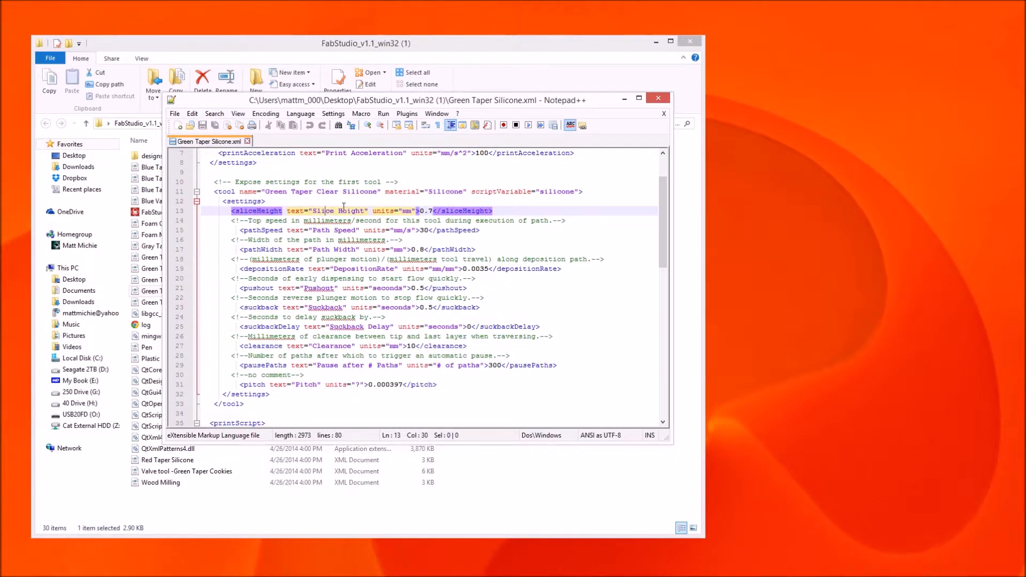
click(330, 231)
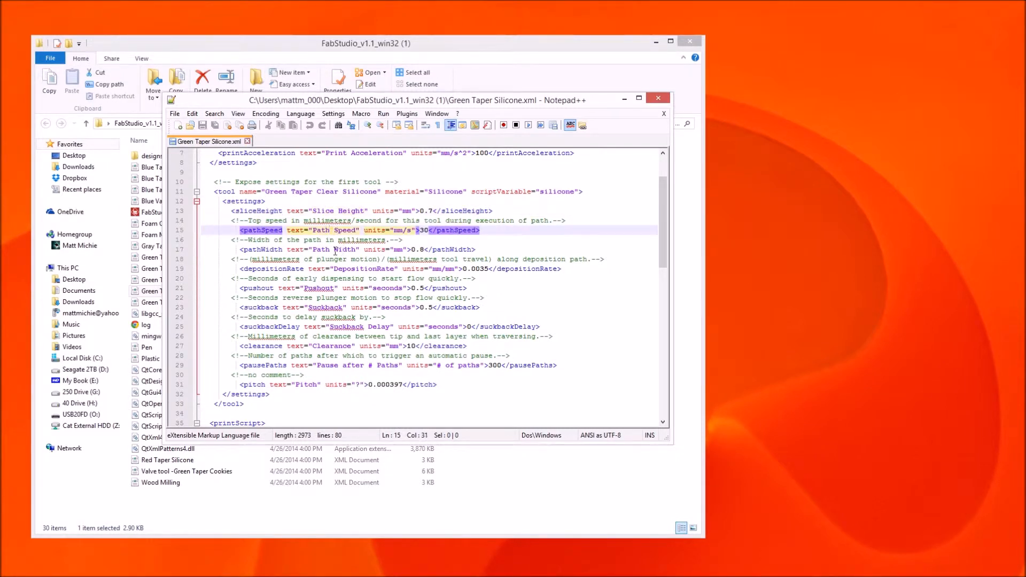
click(335, 250)
drag(411, 249, 424, 230)
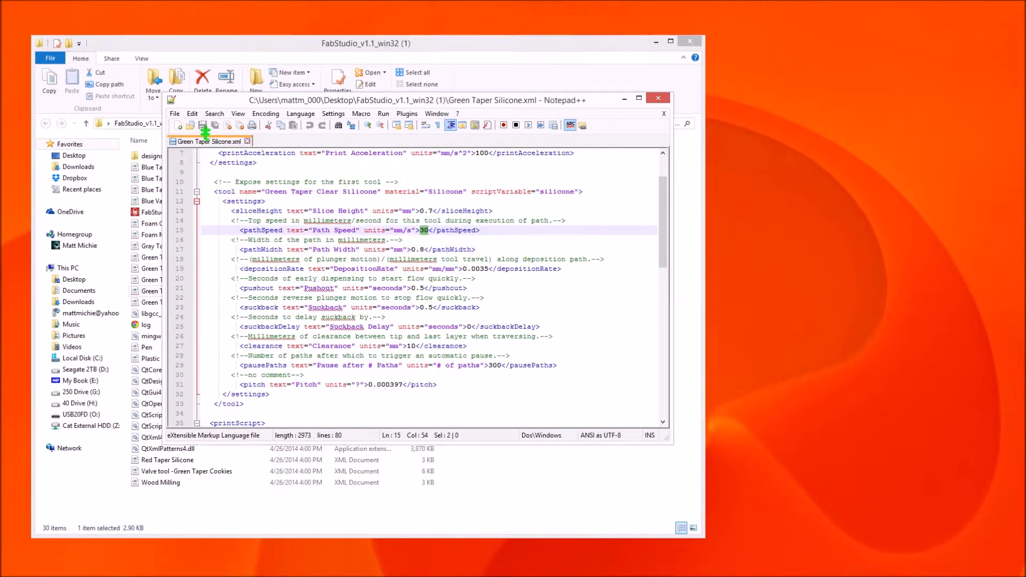
click(658, 98)
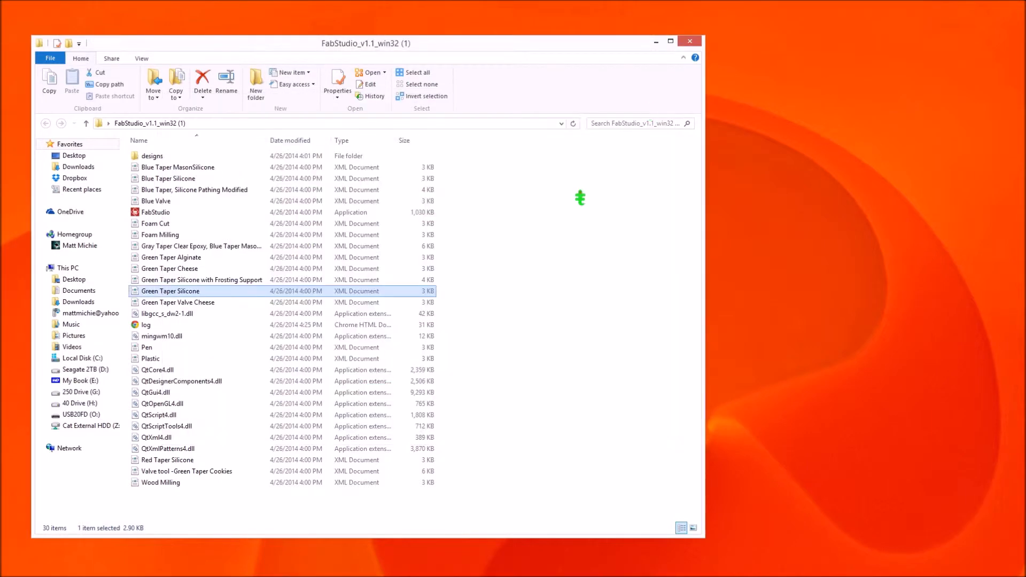
Step: Launch FabStudio from Explorer and maximize its window
double_click(166, 213)
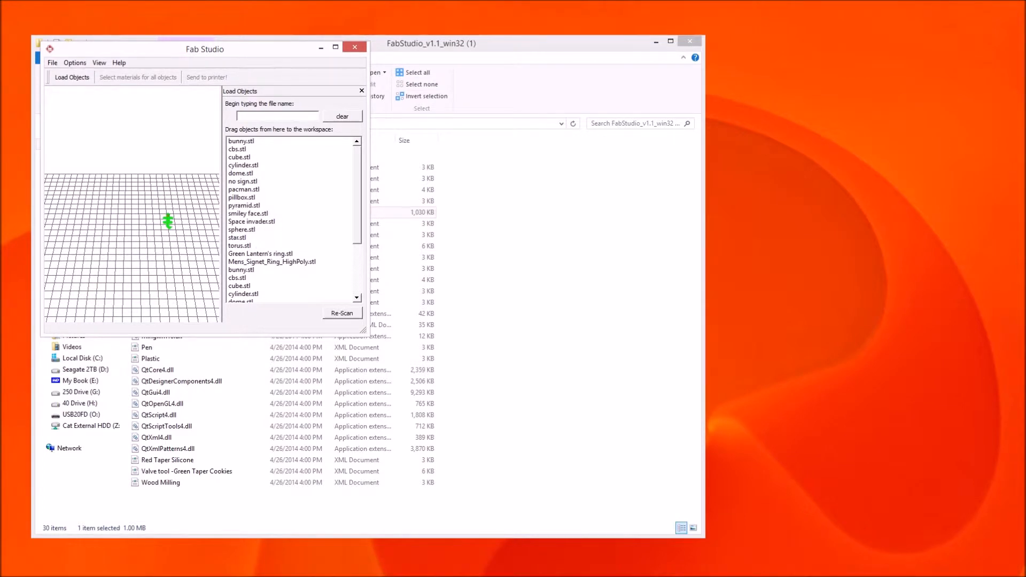
click(335, 48)
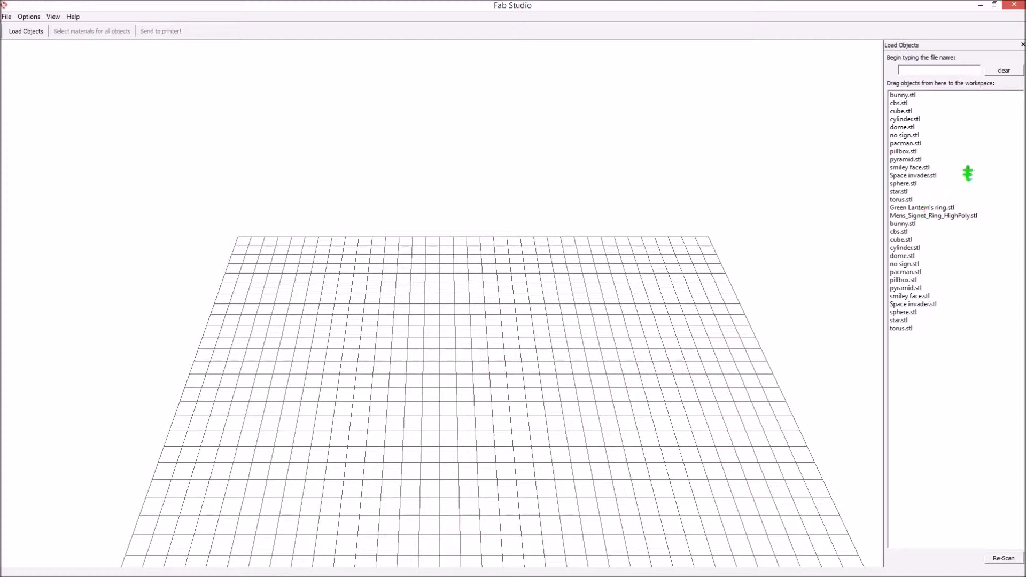
Step: Drop cylinder.stl onto the build grid and assign it the Silicone build material
click(907, 119)
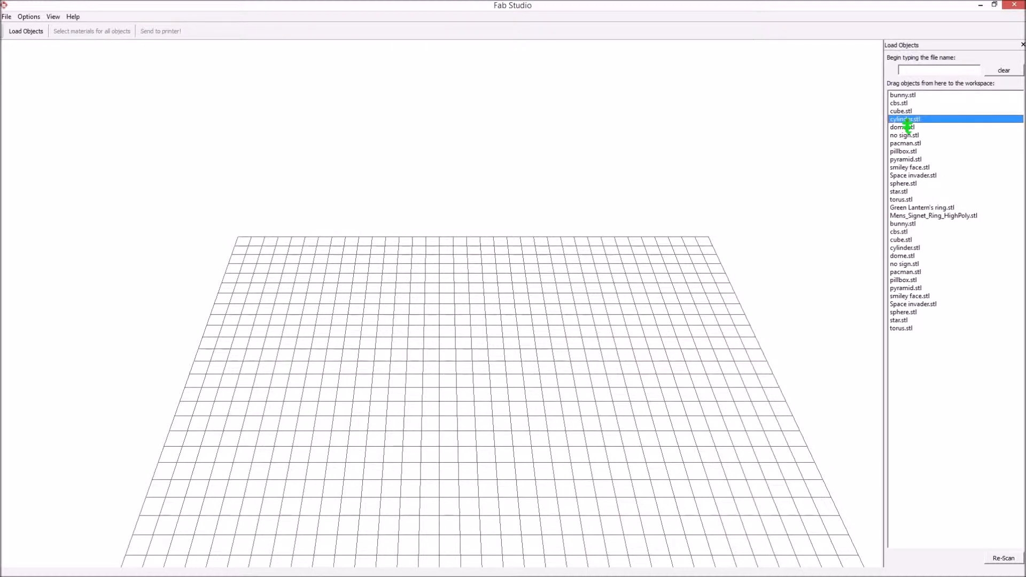
drag(907, 125, 260, 260)
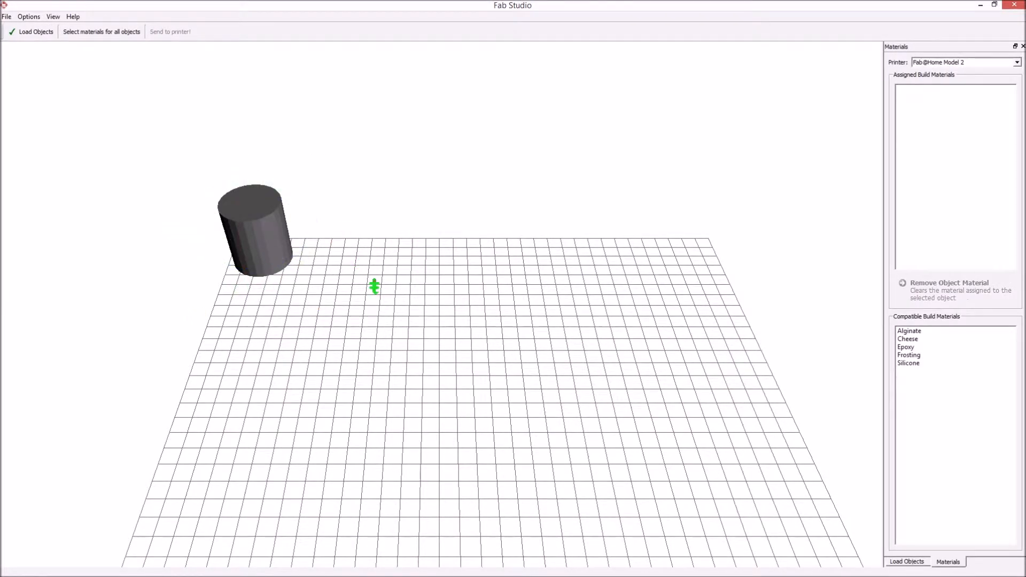
click(909, 364)
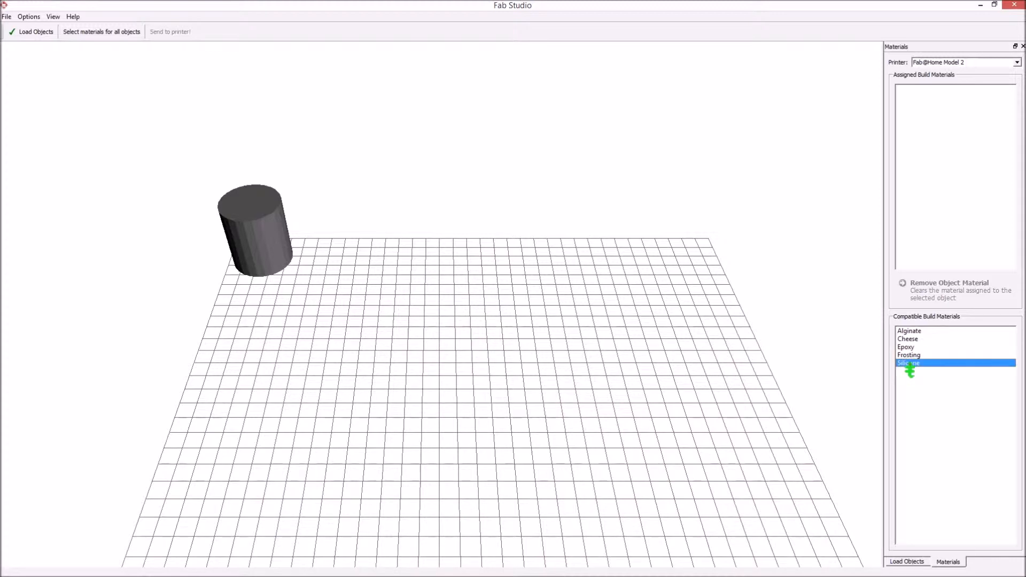
drag(911, 369, 244, 247)
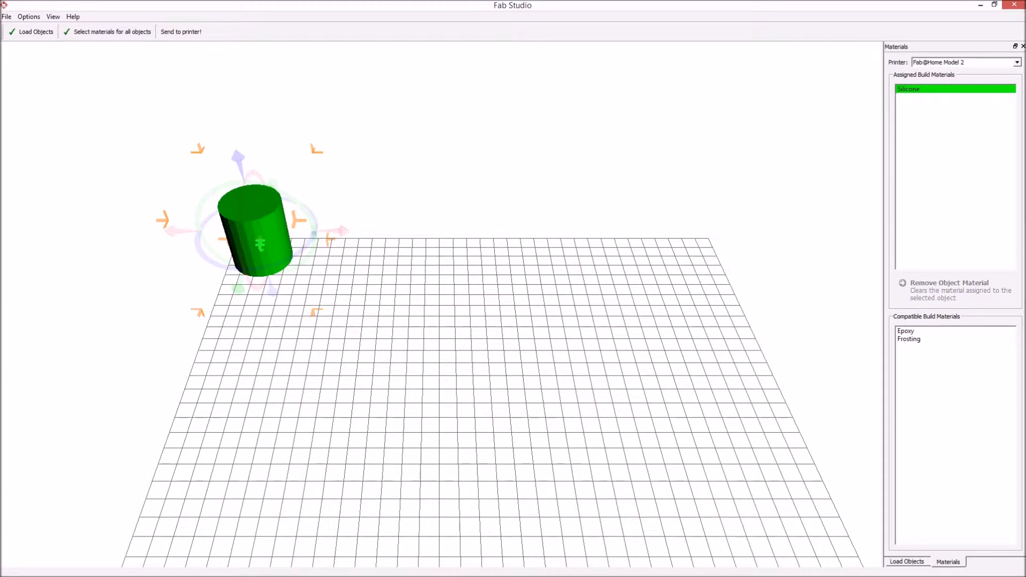
Step: Switch the side panel to Edit Objects, showing the cylinder's X, Y, Z scaling at 100.0%
click(31, 18)
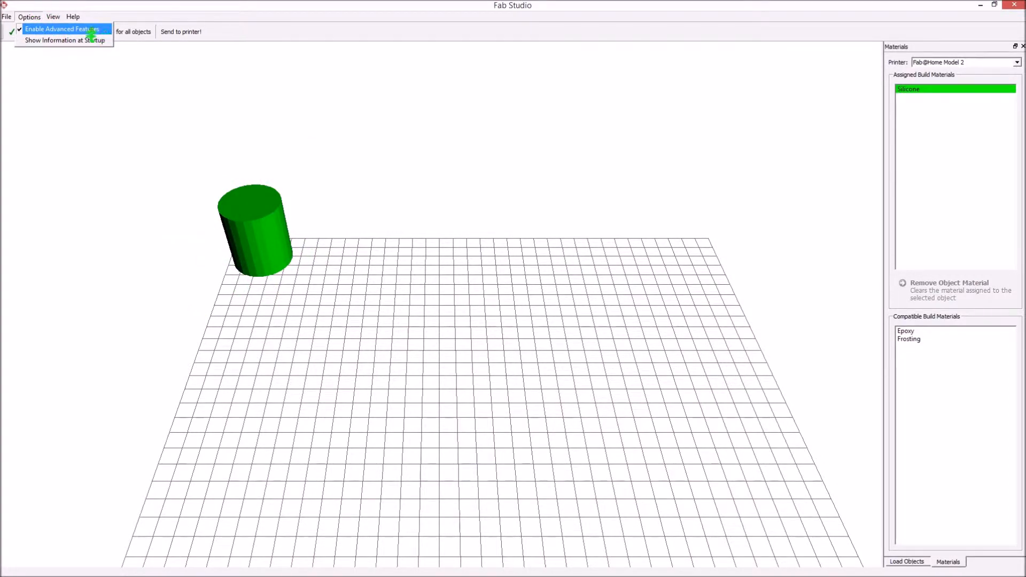
click(64, 26)
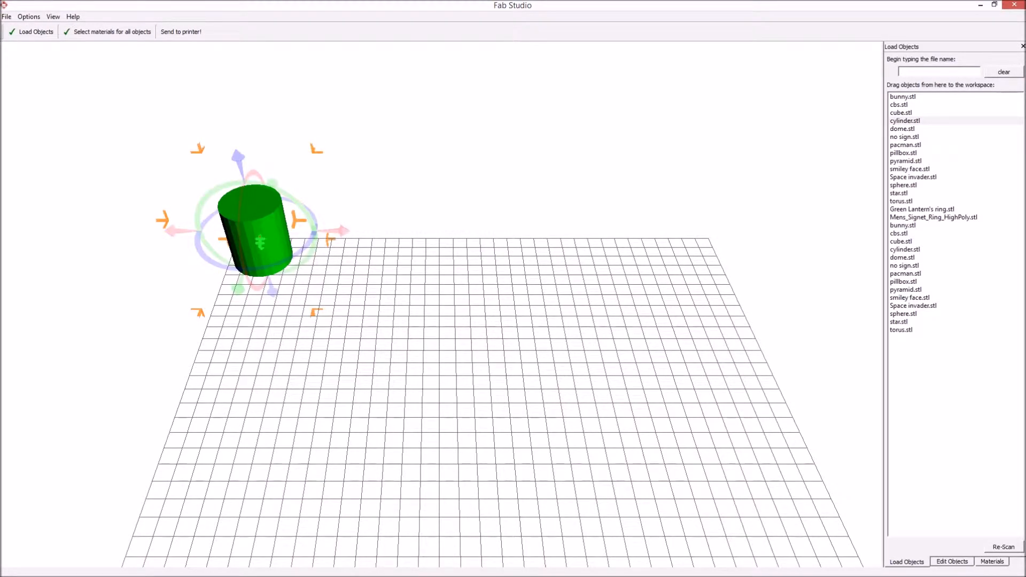
click(51, 17)
click(79, 41)
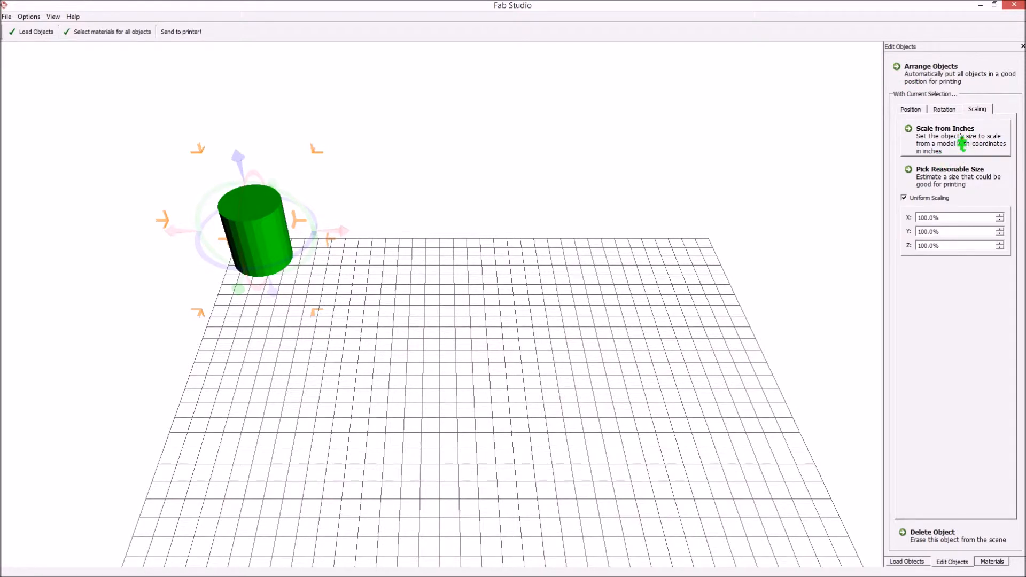
Step: Scale the cylinder to 39.4%, auto-arrange it, and set its X rotation to 0.00 deg
click(973, 183)
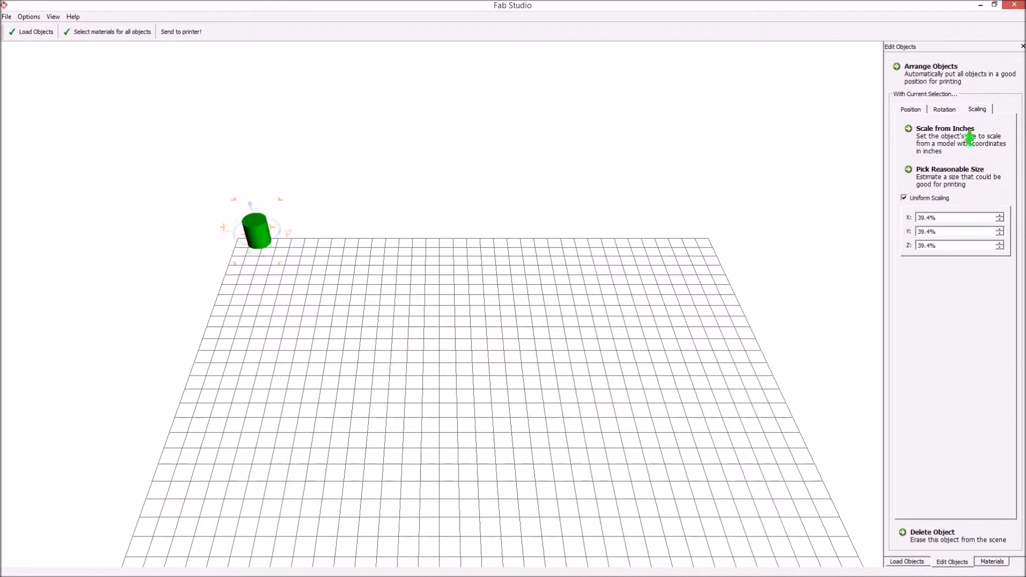
click(941, 76)
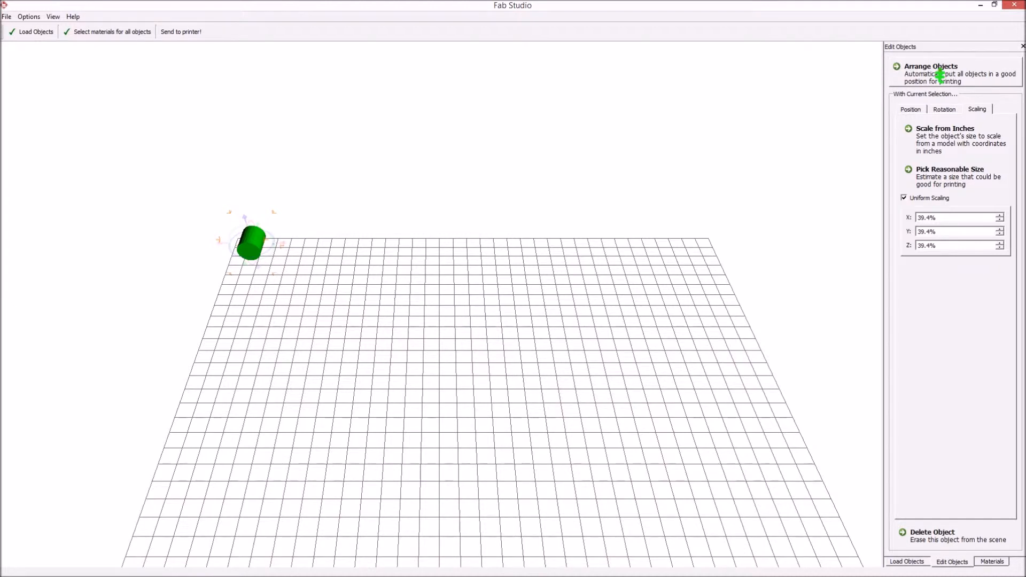
click(945, 109)
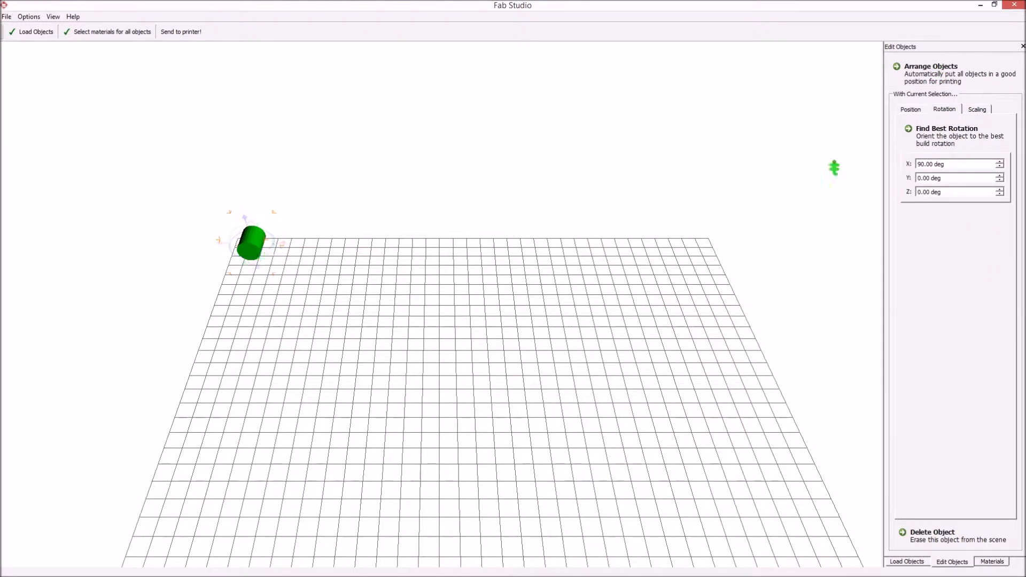
click(1000, 167)
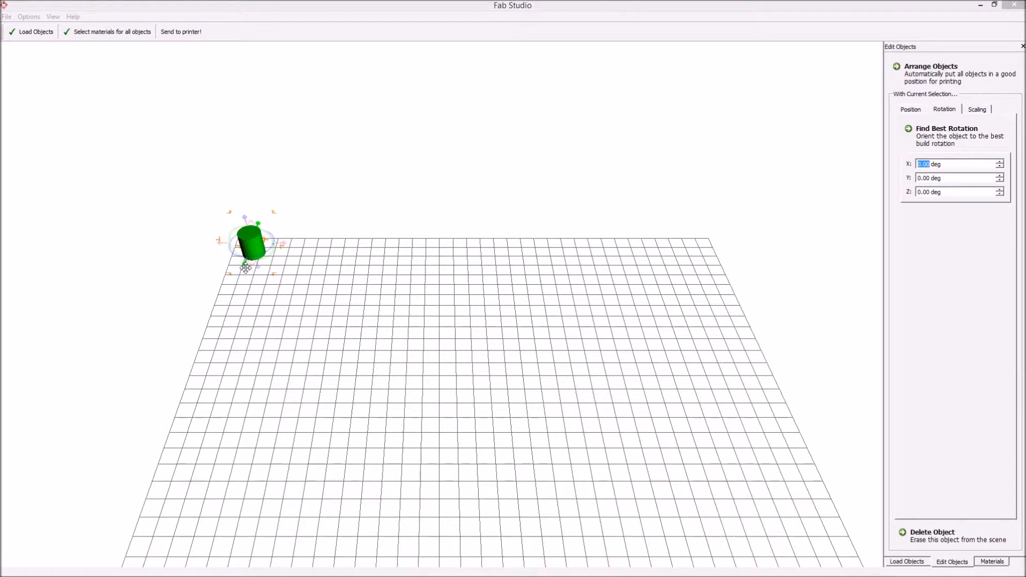
drag(485, 245, 484, 193)
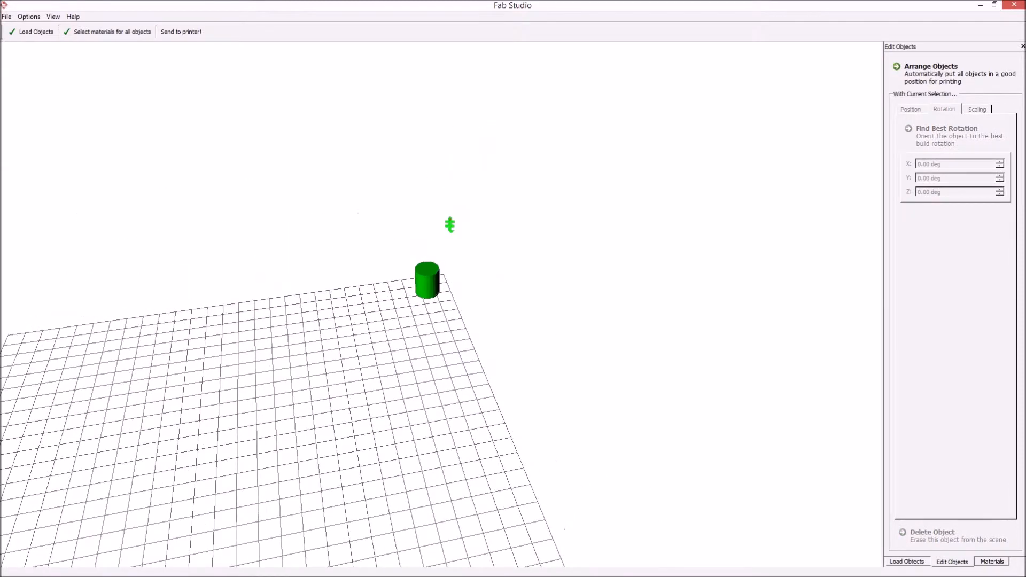
Step: Select the cylinder and lower its Y position to 8.00 mm
drag(444, 318, 491, 309)
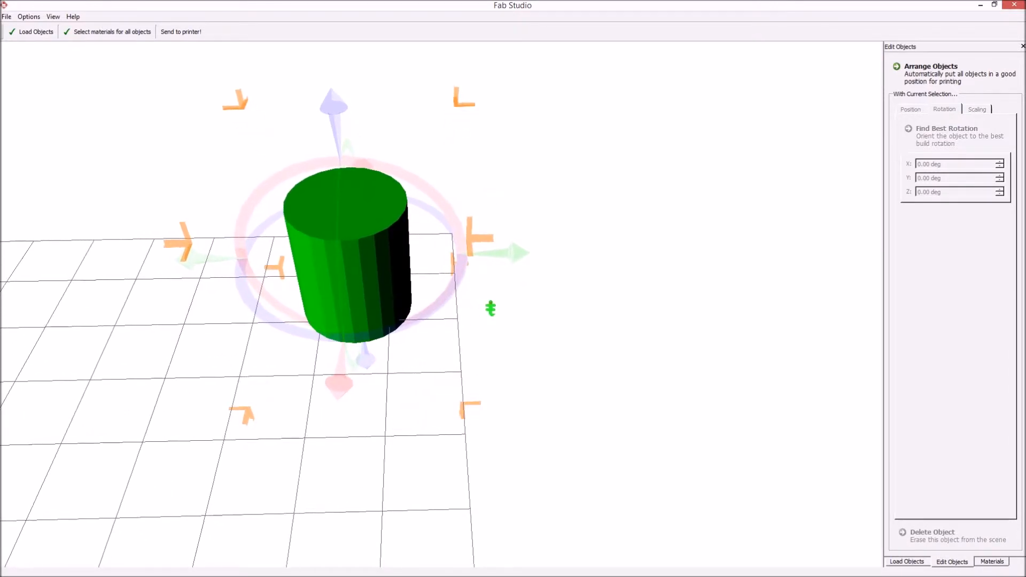
click(365, 273)
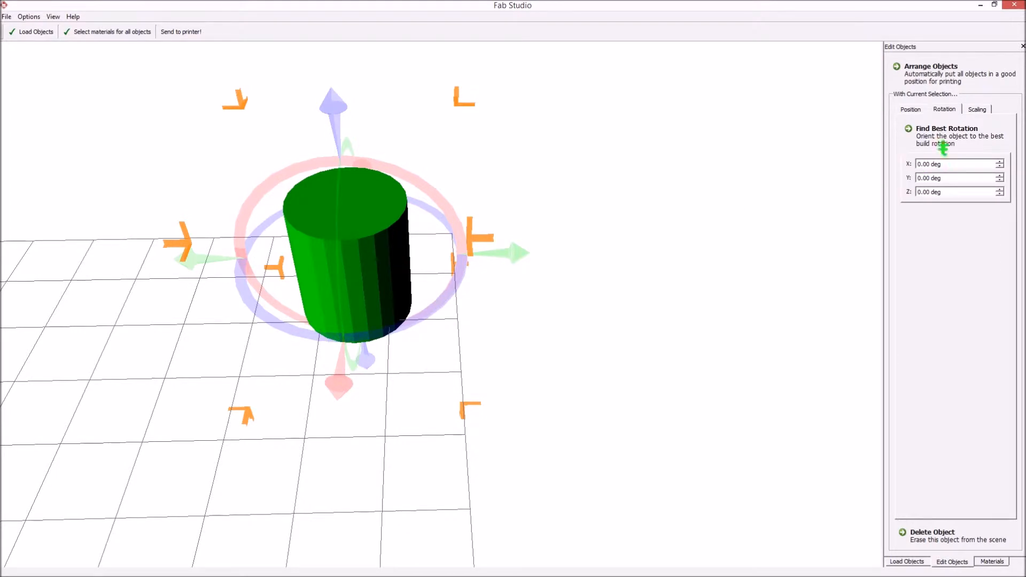
click(911, 111)
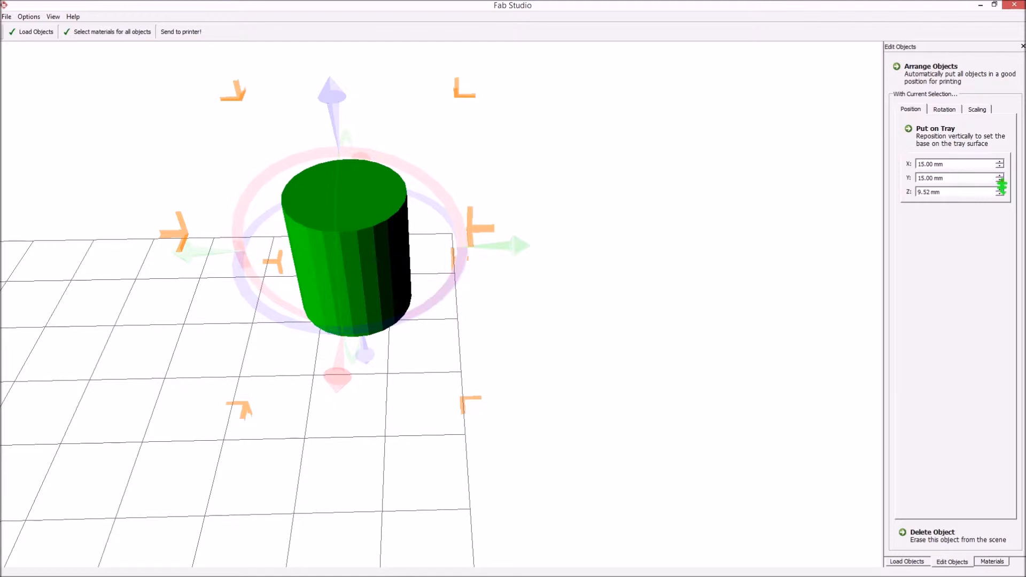
drag(1000, 186, 1001, 169)
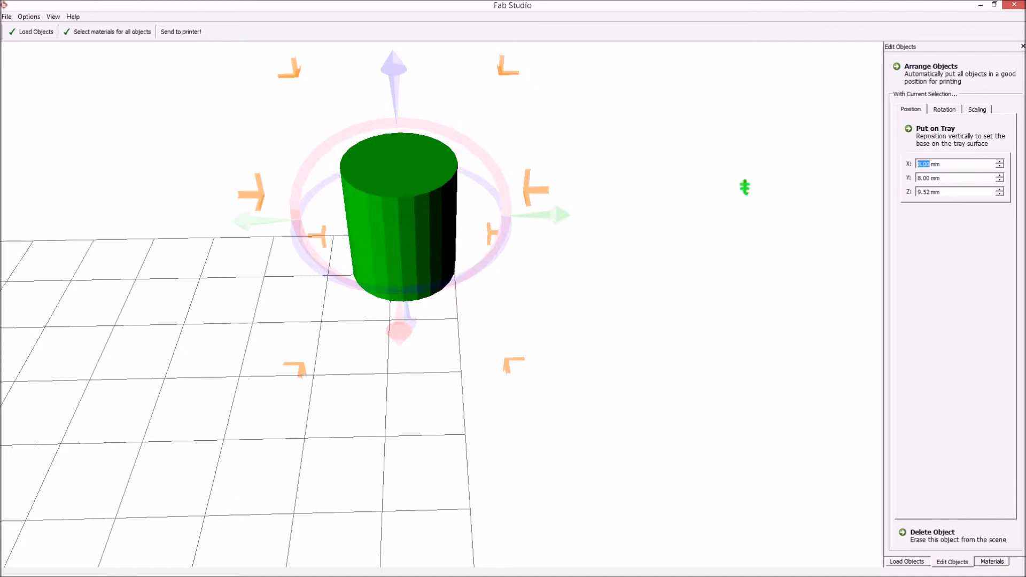
Step: Go to print setup and switch the tool-script from Blue Taper MasonSilicone to Green Taper Silicone
click(182, 33)
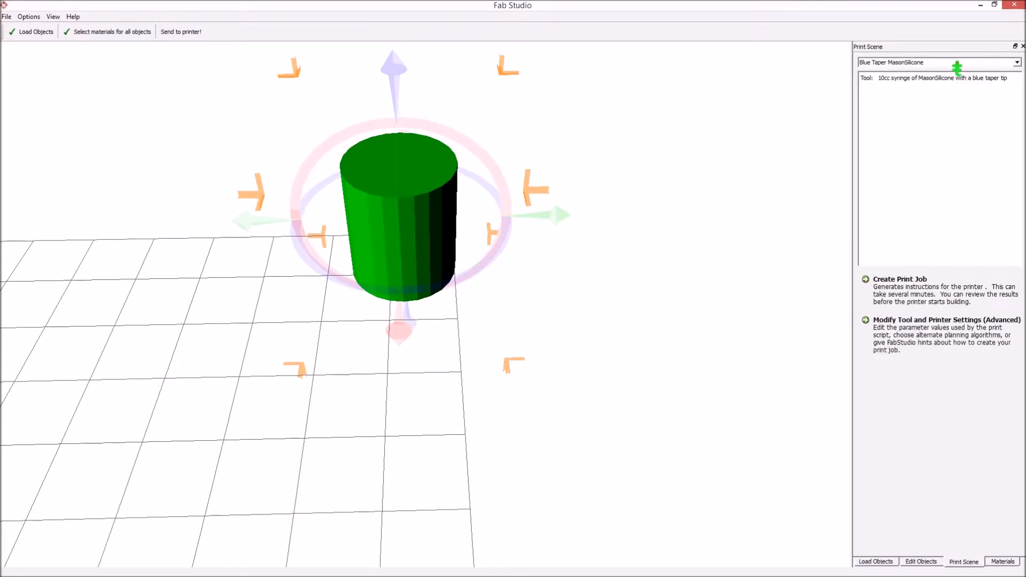
click(1017, 66)
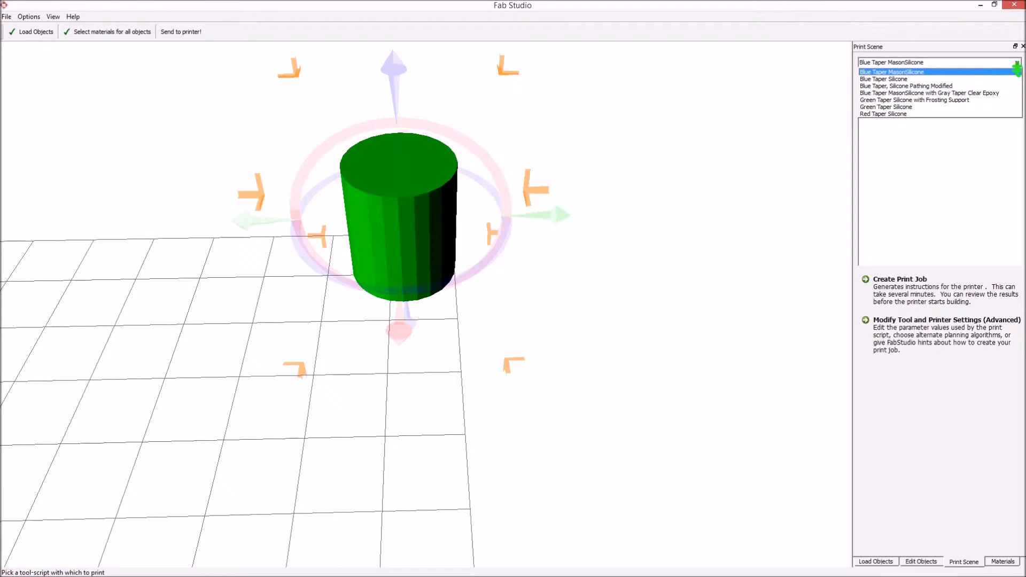
click(912, 108)
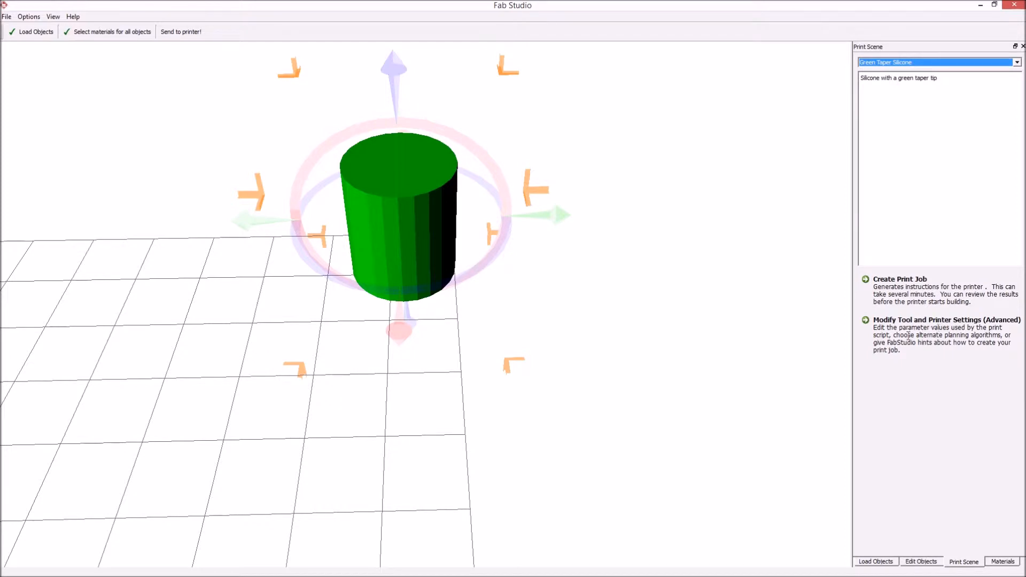
Step: Open the advanced tool and printer settings and inspect the tool-script's parameters
click(882, 326)
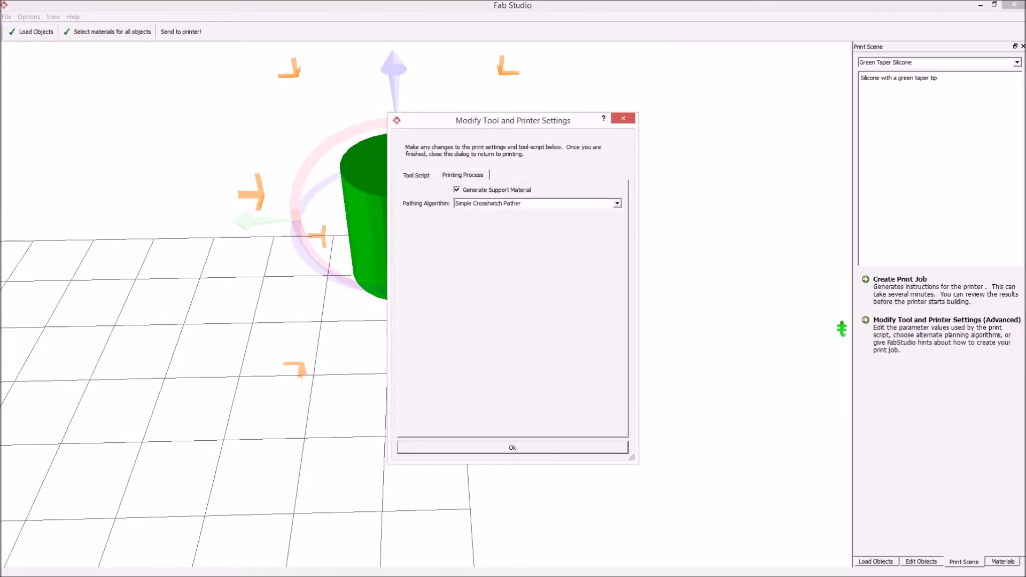
click(421, 176)
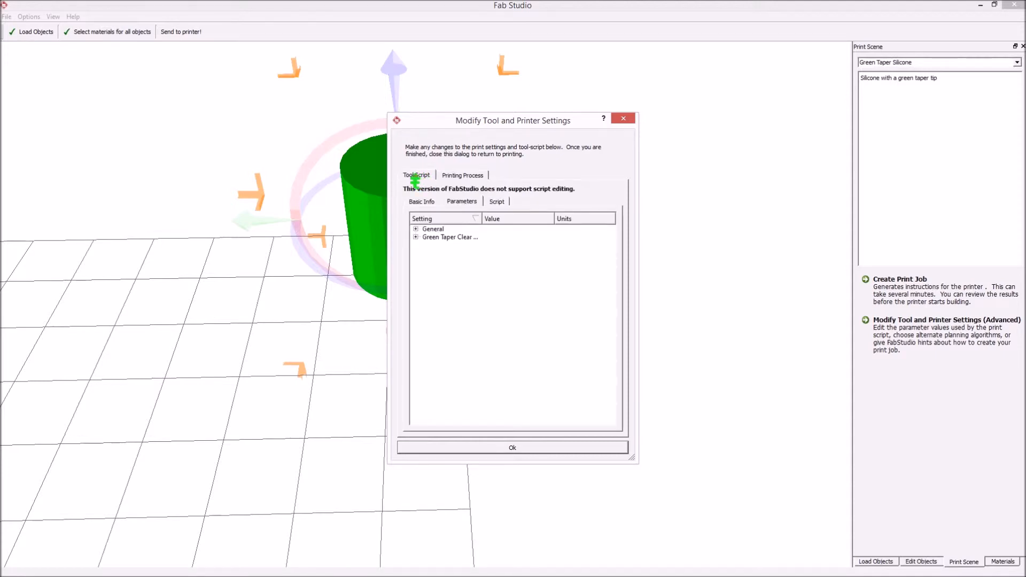
click(416, 237)
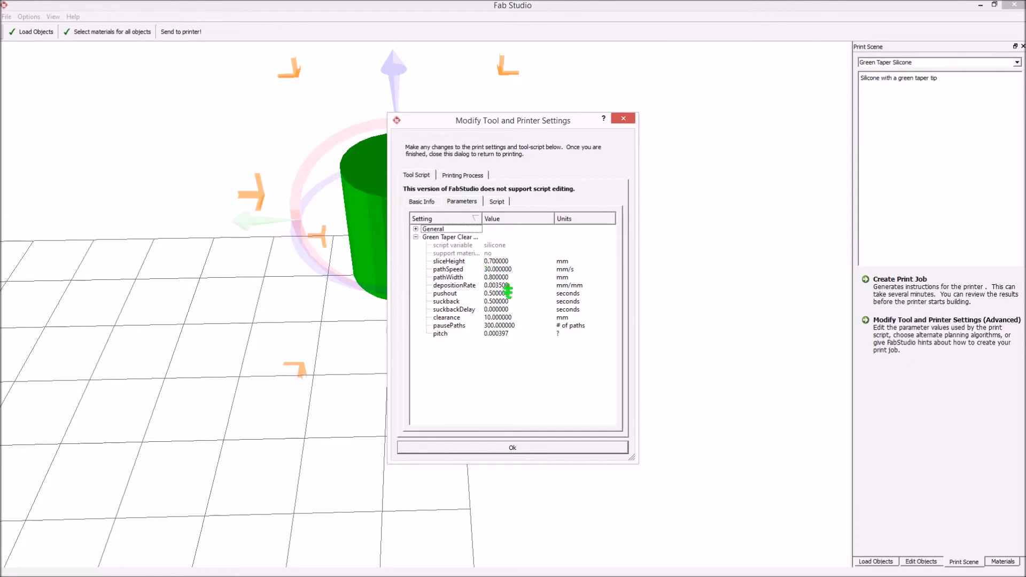
Step: Change the pathing algorithm from Simple Crosshatch Pather to Edge-Only Pather and confirm
click(458, 177)
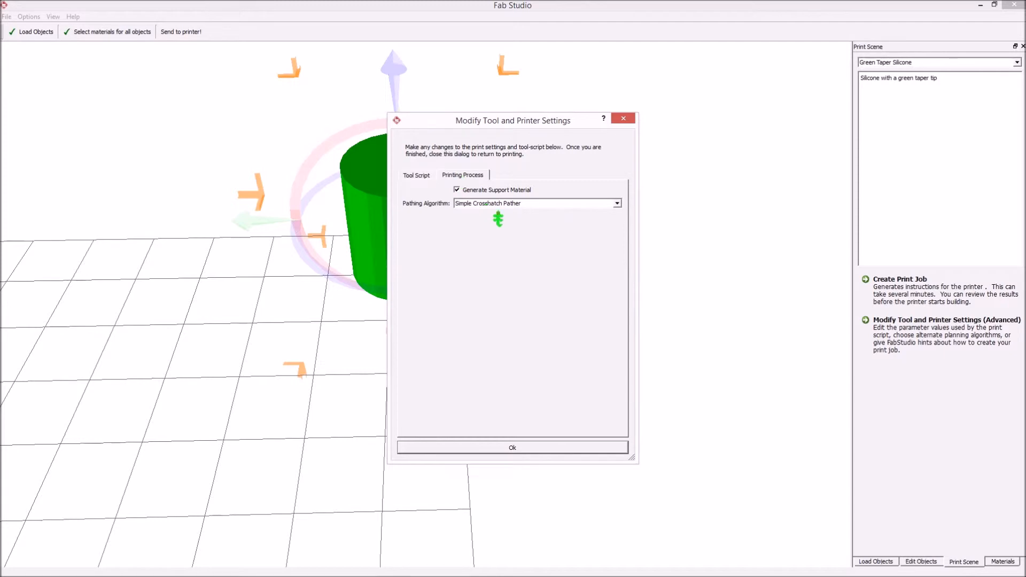
click(617, 206)
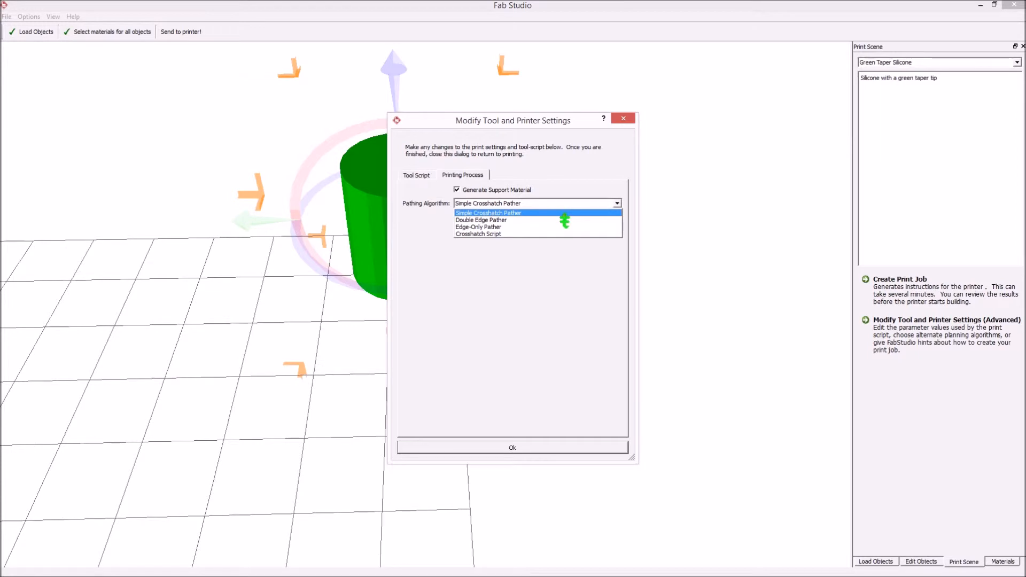
click(506, 227)
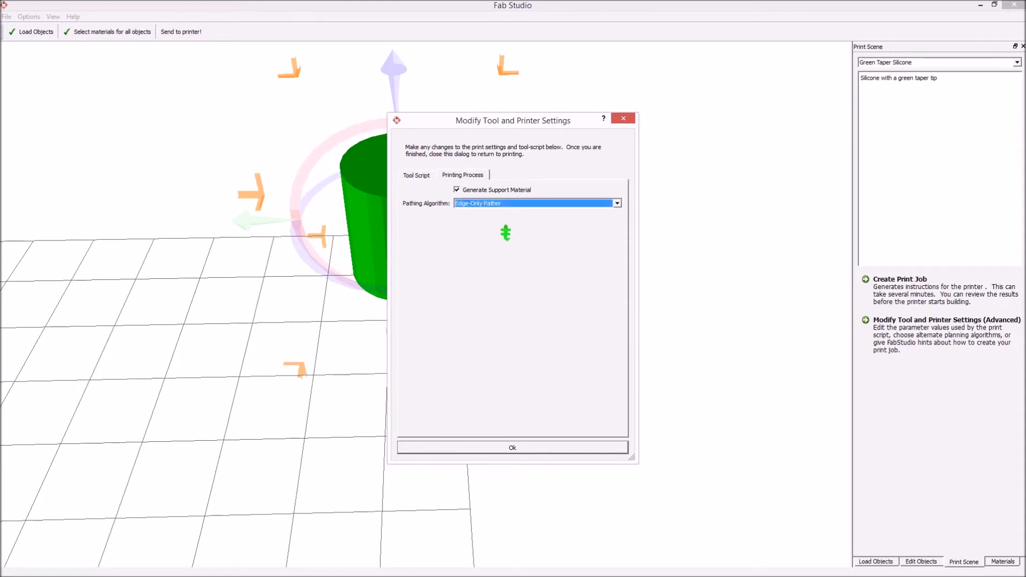
click(515, 448)
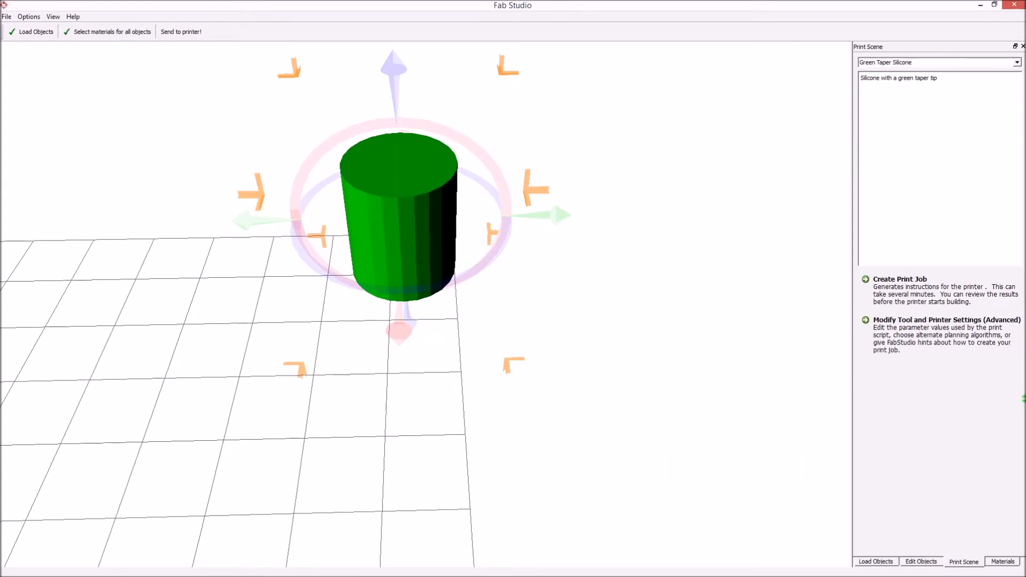
Step: Create the 27-slice print job and save it as 'cyllinder 1.fab'
click(894, 294)
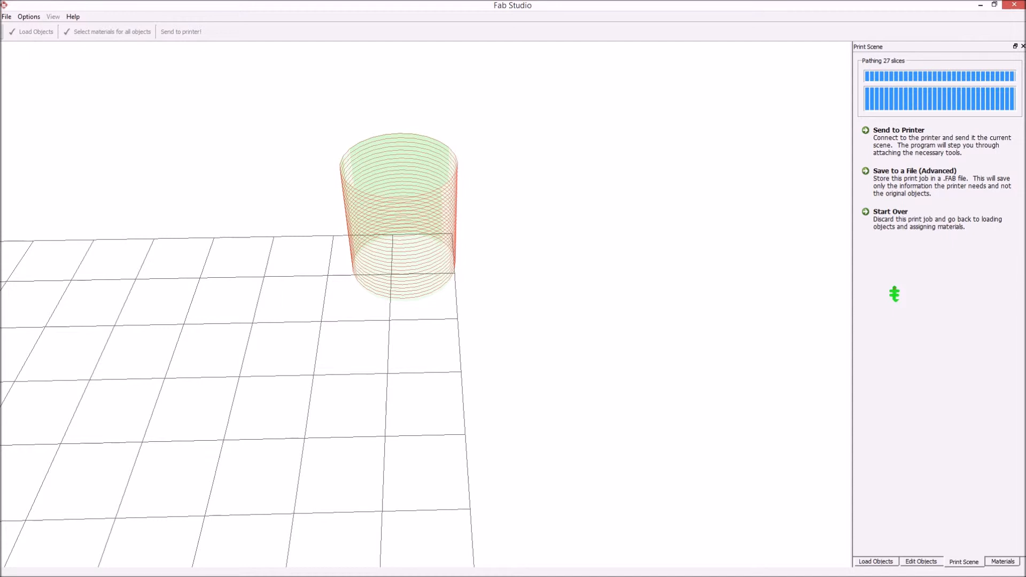
click(909, 186)
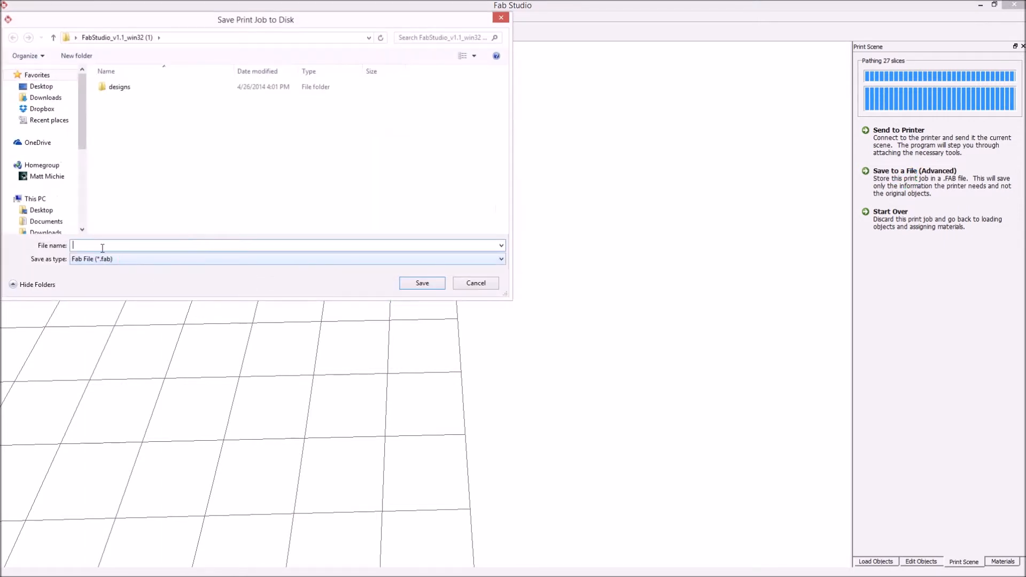
text(cyllinder 1)
click(423, 285)
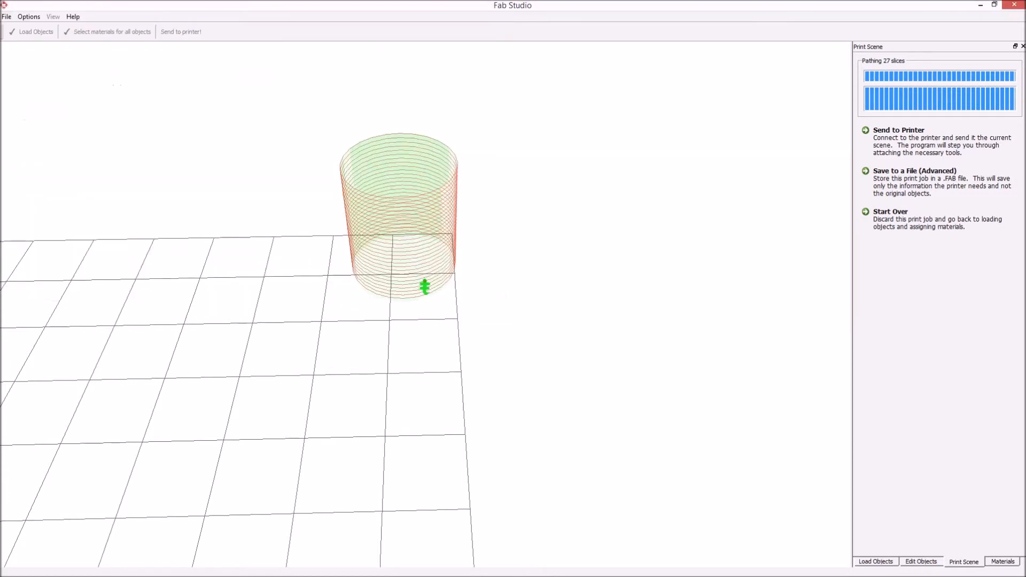
Step: Close Fab Studio to reveal the New folder with the FabInterpreter shortcut
click(1013, 8)
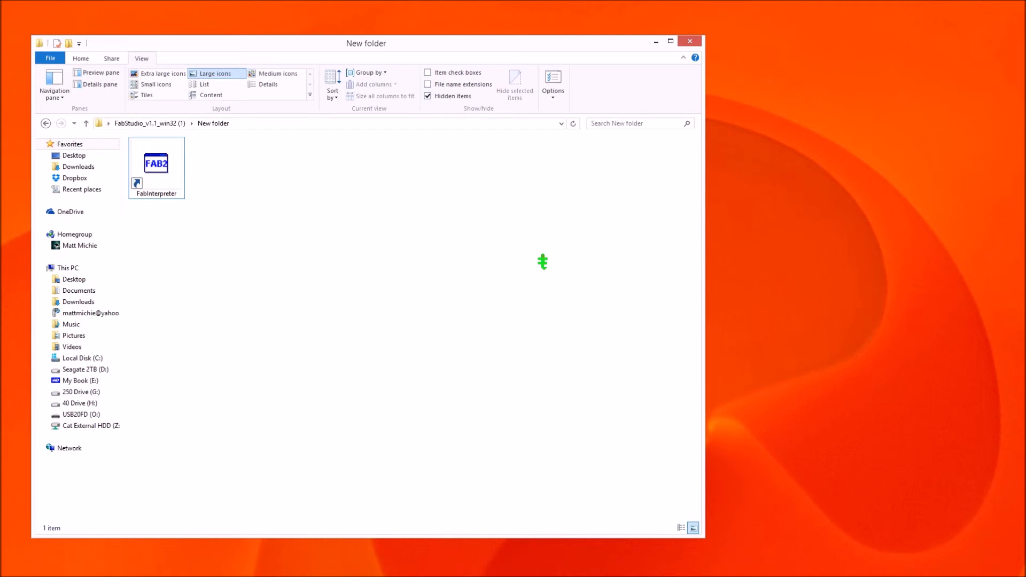
Step: Start Fab@Home Interpreter from its shortcut and reposition its window up and left
double_click(173, 166)
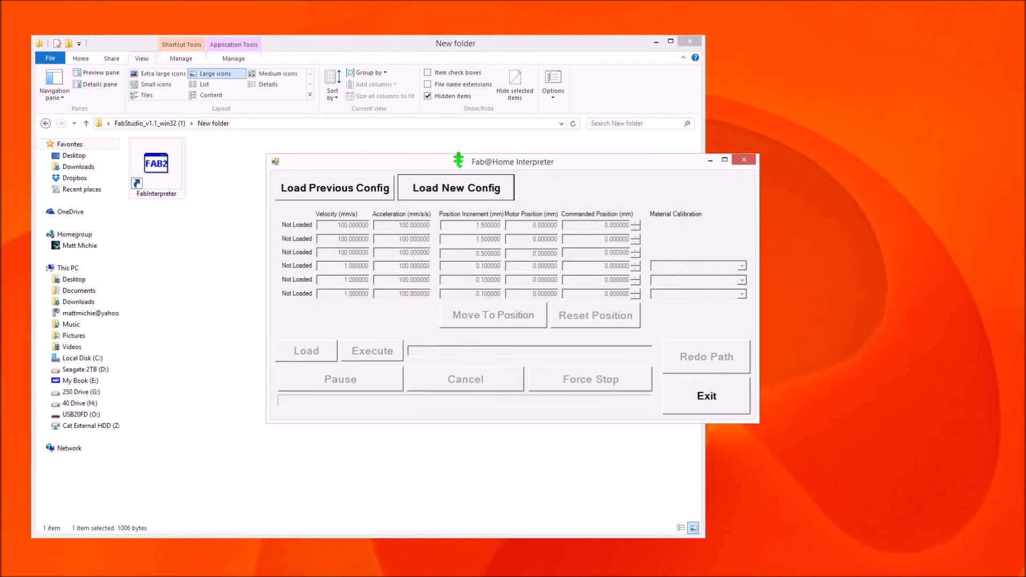
drag(458, 160, 300, 140)
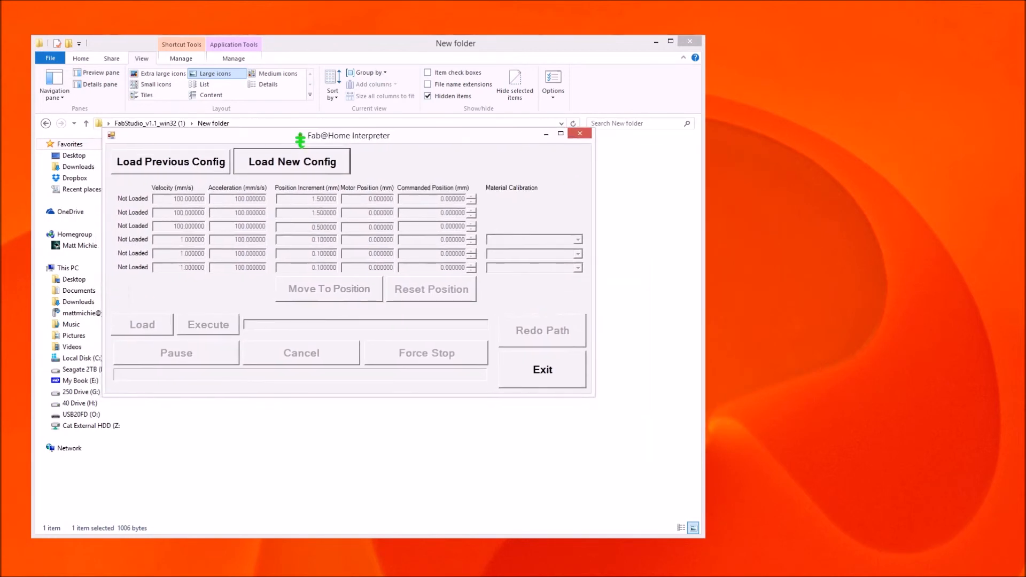